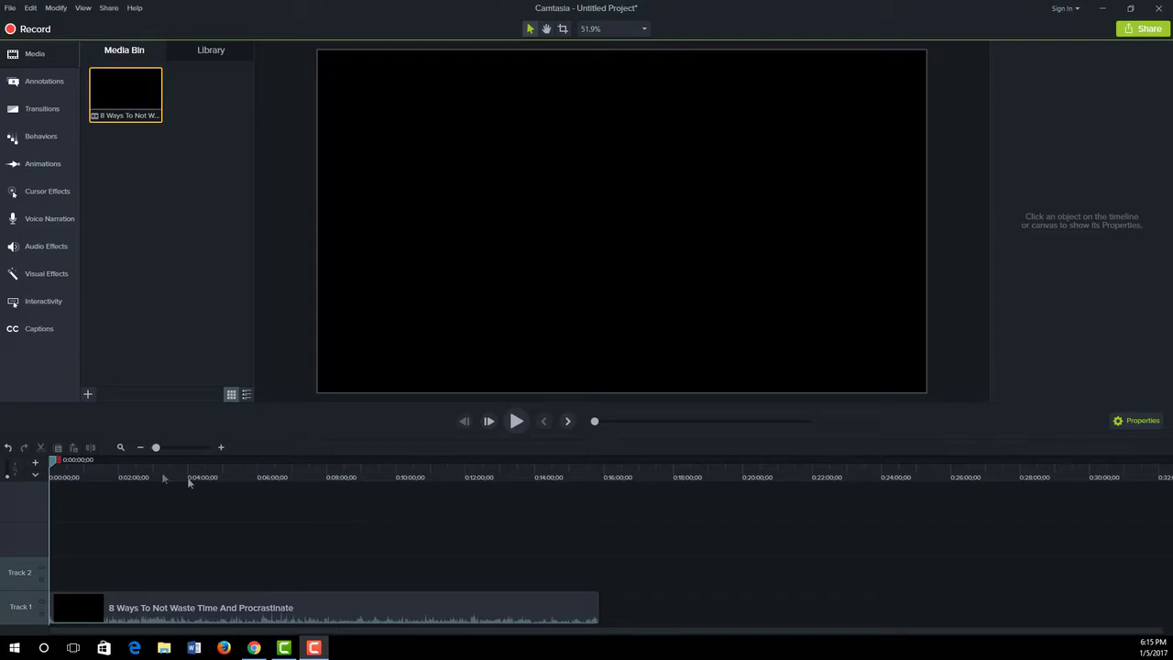
Crop the Track 1 video on all four sides to an upright frame around the man and his book
{"action": "left_click_drag", "start_coordinate": [54, 465], "coordinate": [69, 496]}
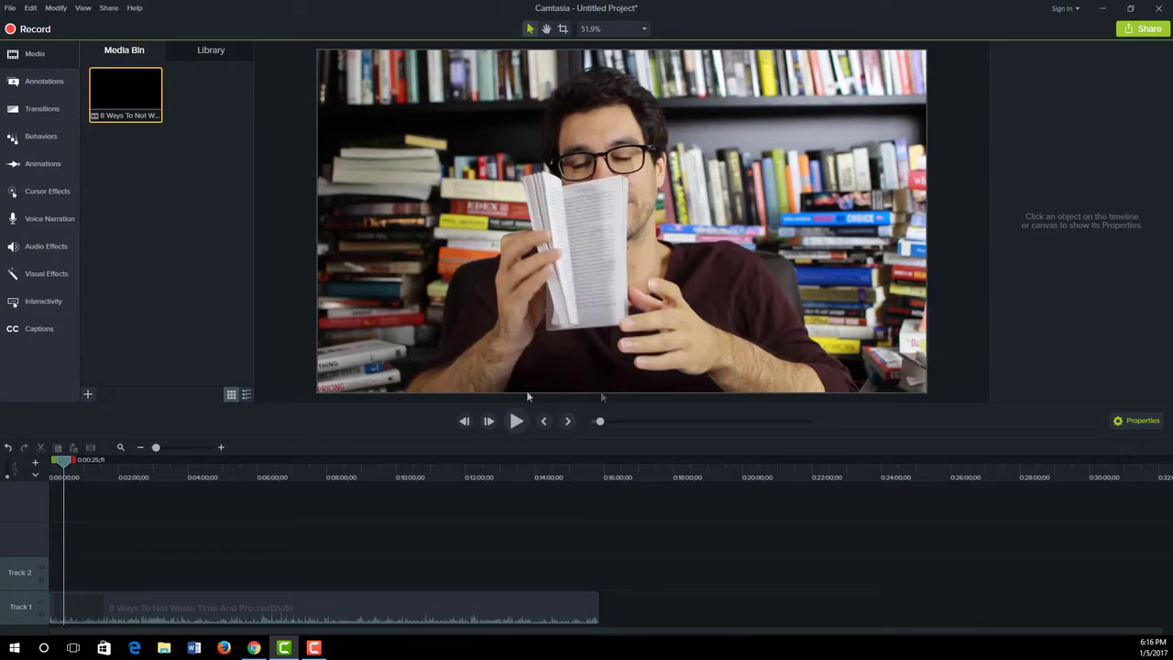
{"action": "left_click", "coordinate": [235, 612]}
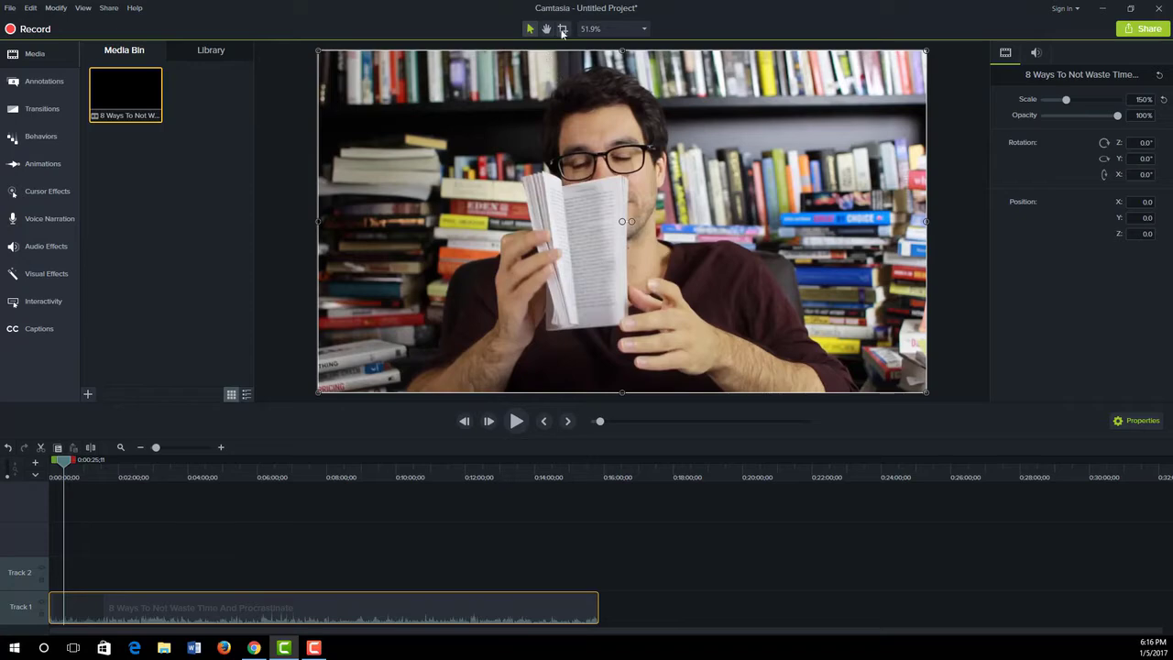
{"action": "left_click", "coordinate": [563, 31]}
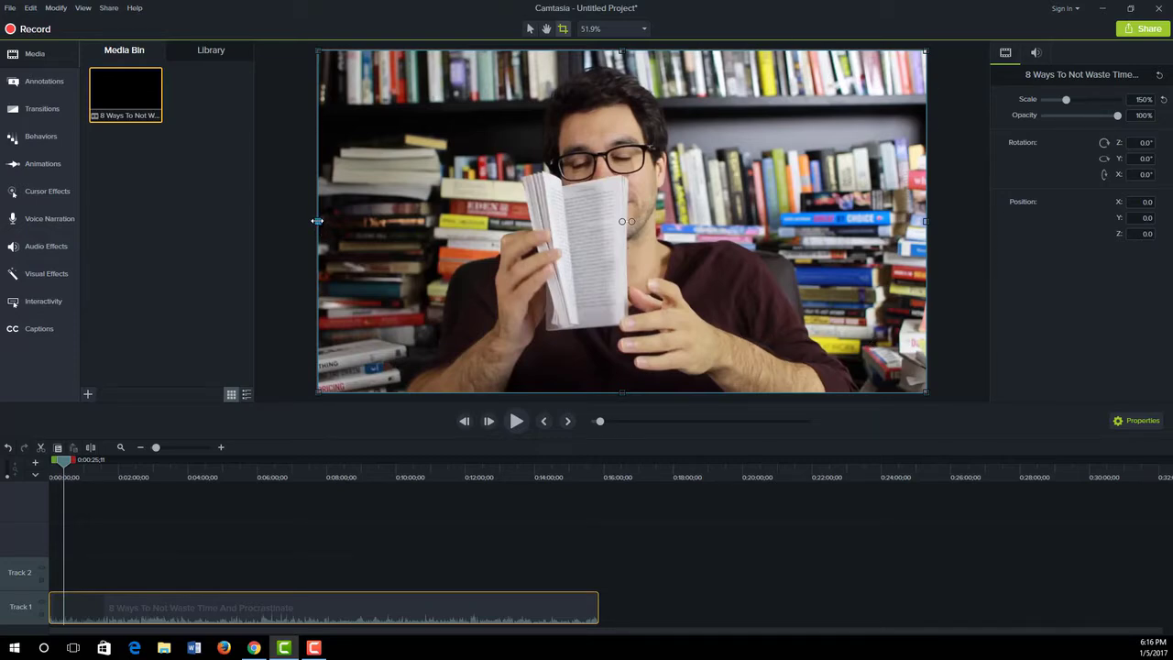
{"action": "left_click_drag", "start_coordinate": [321, 221], "coordinate": [455, 223]}
{"action": "left_click_drag", "start_coordinate": [928, 218], "coordinate": [750, 240]}
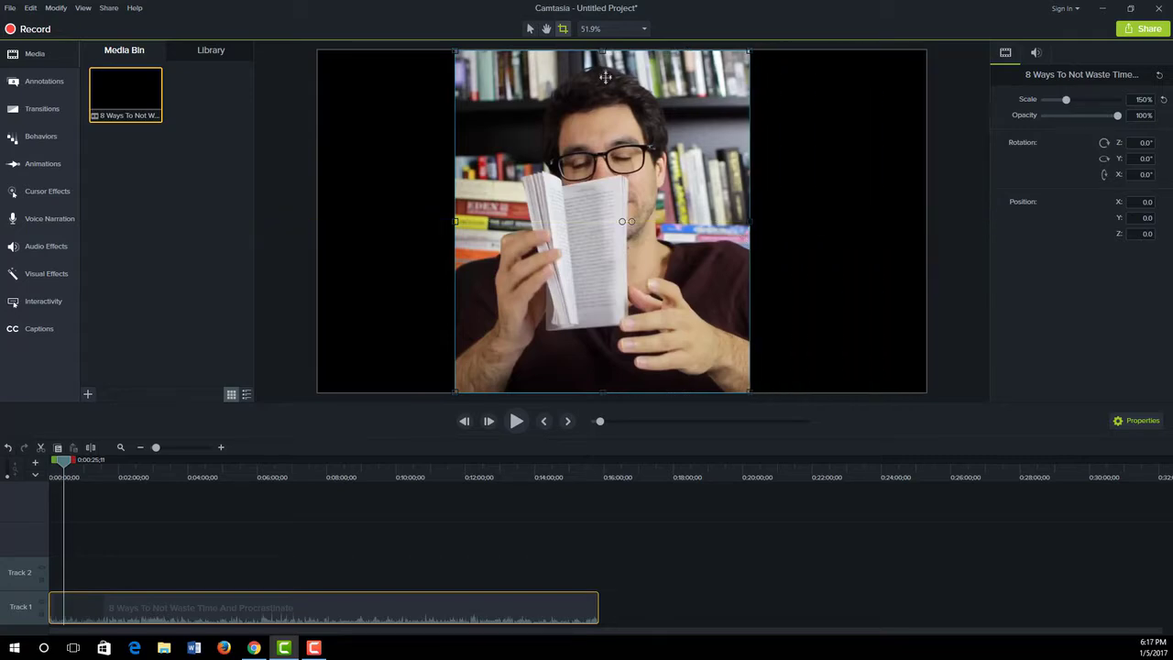
{"action": "left_click_drag", "start_coordinate": [602, 53], "coordinate": [603, 60]}
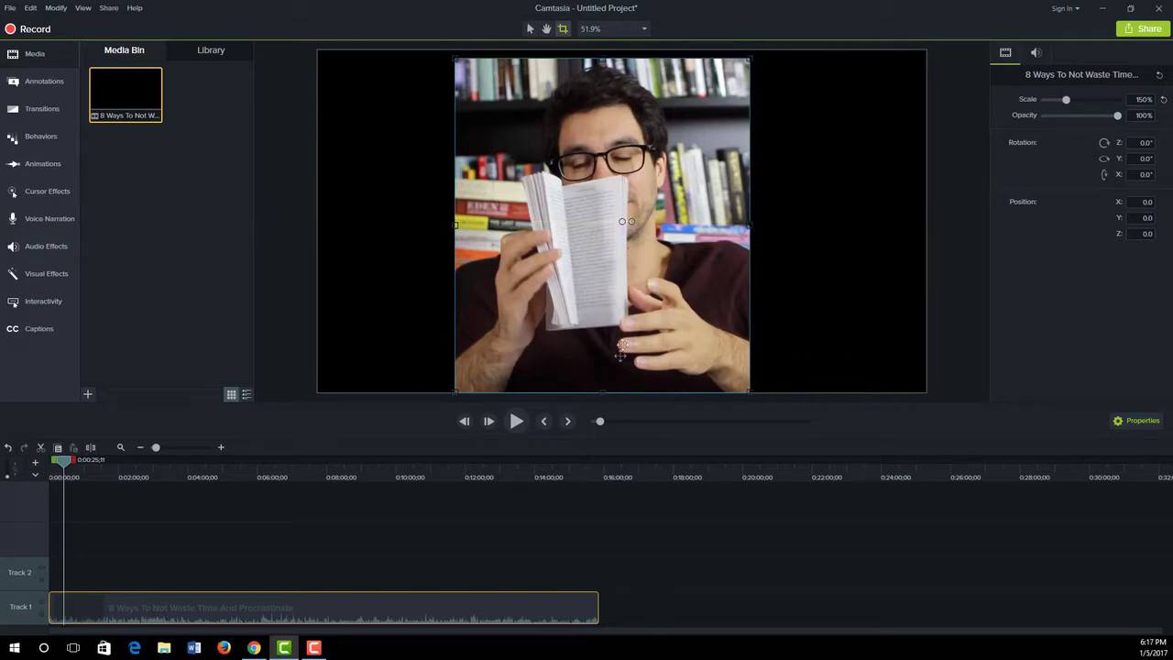
{"action": "left_click_drag", "start_coordinate": [602, 393], "coordinate": [602, 379]}
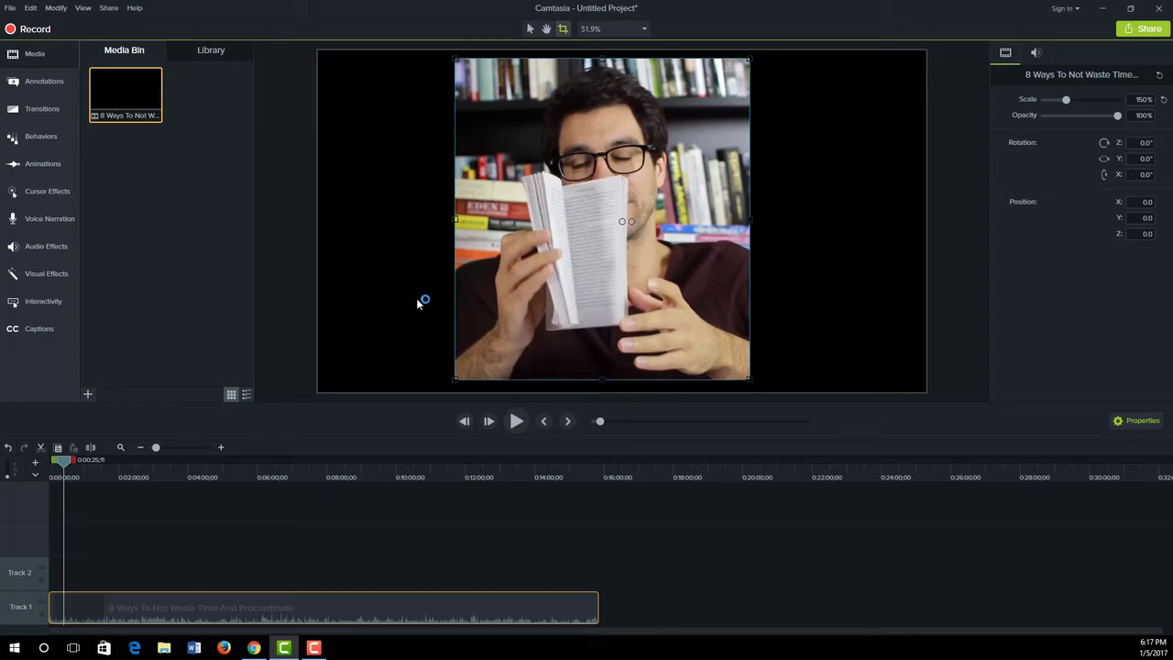
Move the cropped video to the right half of the canvas, at about X 528, Y -7.7
{"action": "left_click", "coordinate": [330, 520]}
{"action": "left_click", "coordinate": [516, 229]}
{"action": "left_click", "coordinate": [339, 532]}
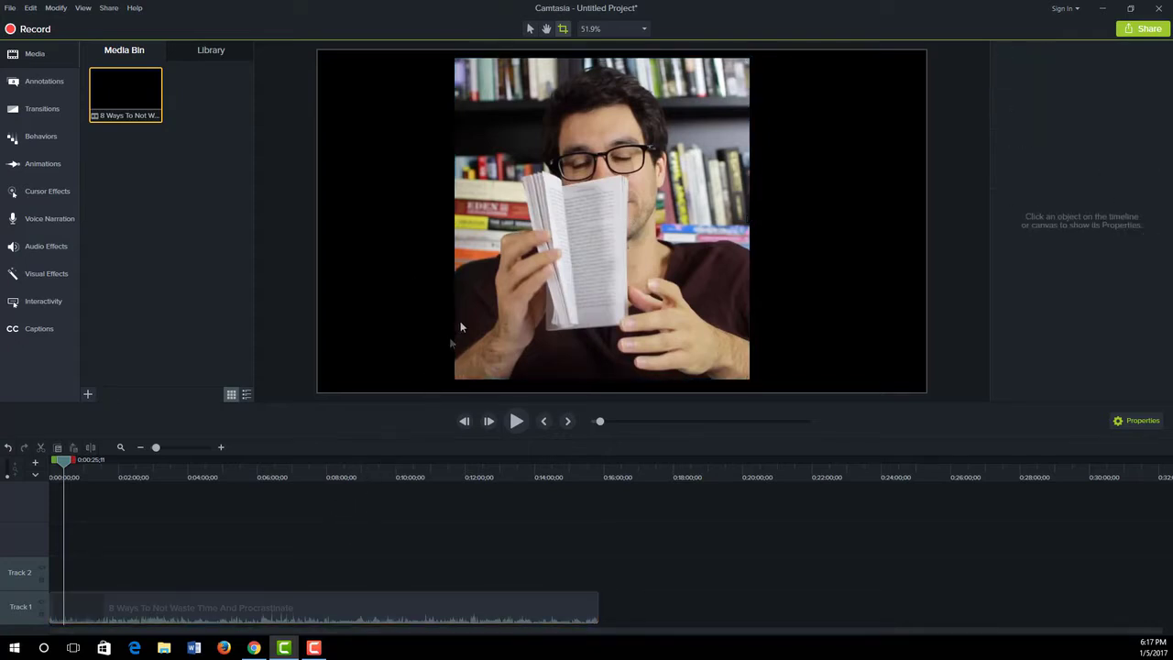
{"action": "left_click", "coordinate": [482, 299]}
{"action": "left_click_drag", "start_coordinate": [542, 200], "coordinate": [711, 205]}
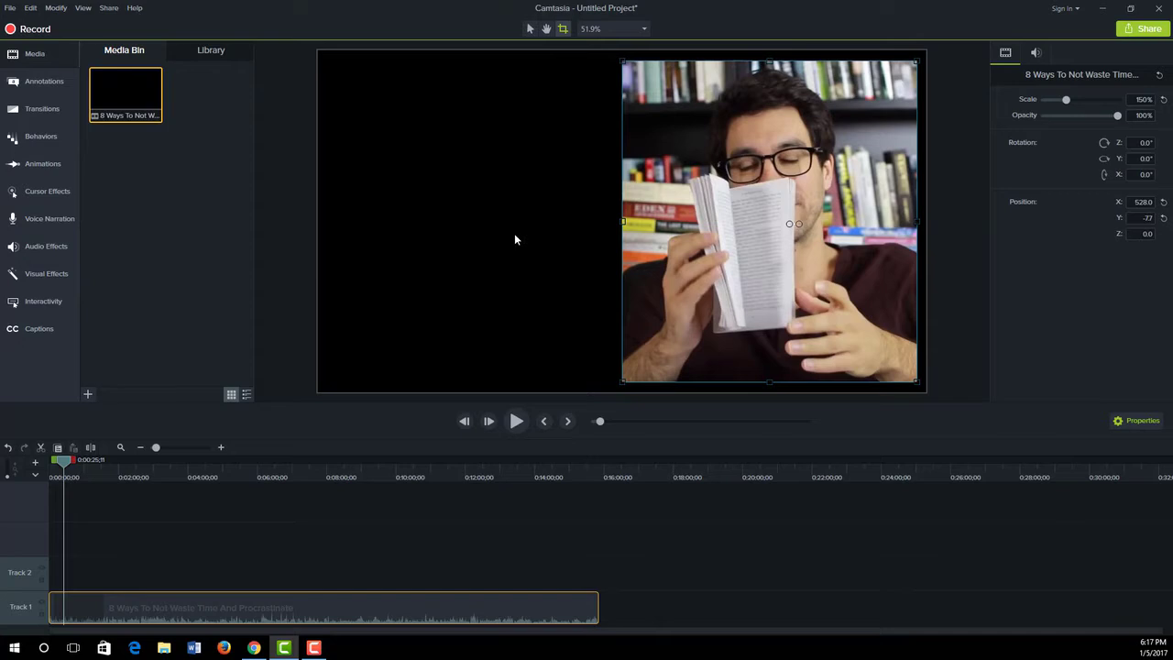
{"action": "left_click", "coordinate": [529, 30]}
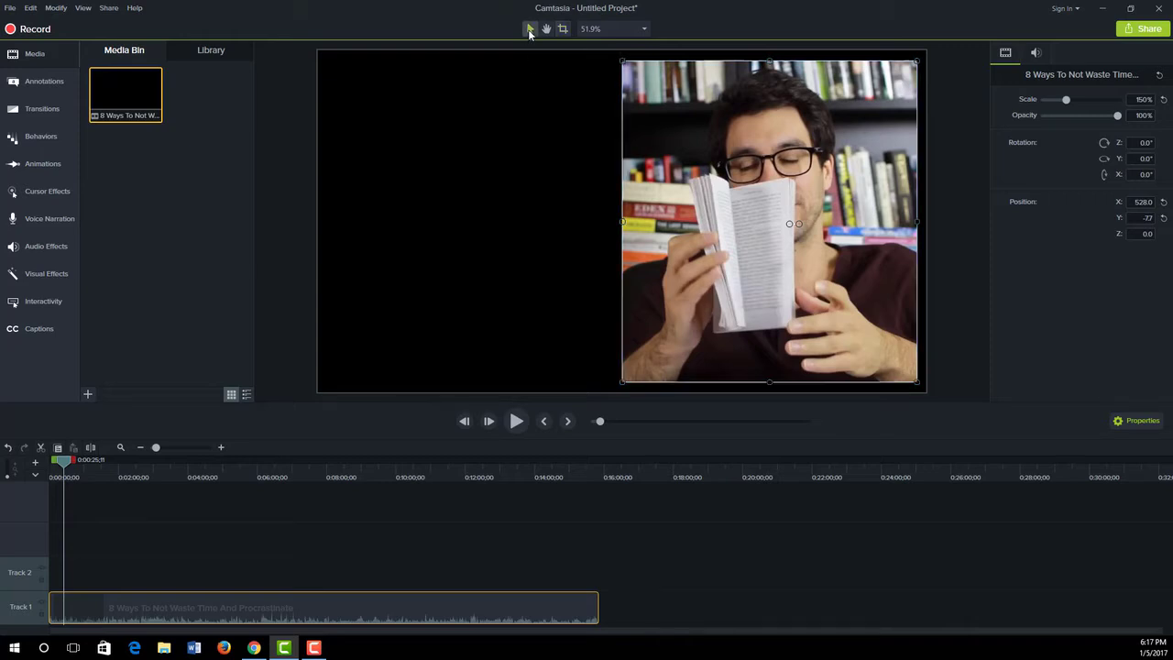
Copy the cropped Track 1 clip and paste a duplicate of it onto the timeline above
{"action": "left_click", "coordinate": [483, 163]}
{"action": "left_click", "coordinate": [632, 130]}
{"action": "mouse_move", "coordinate": [622, 61]}
{"action": "left_mouse_down"}
{"action": "mouse_move", "coordinate": [680, 133]}
{"action": "mouse_move", "coordinate": [623, 62]}
{"action": "left_mouse_up"}
{"action": "left_click", "coordinate": [274, 609]}
{"action": "right_click", "coordinate": [234, 602]}
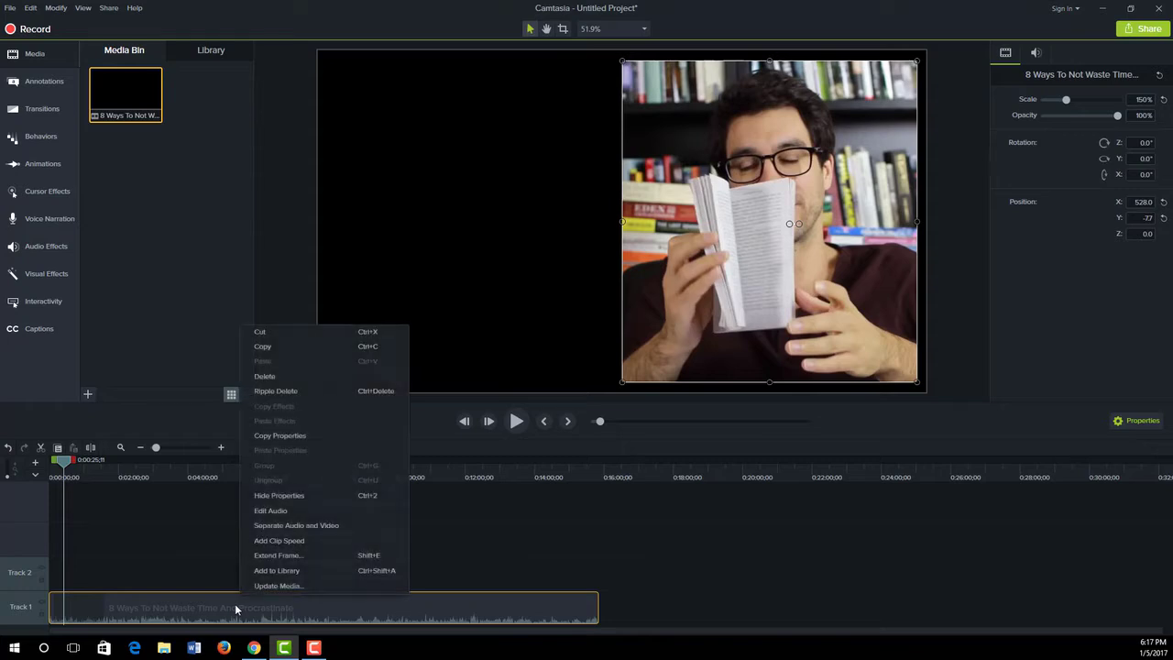
{"action": "left_click", "coordinate": [274, 346]}
{"action": "right_click", "coordinate": [288, 546]}
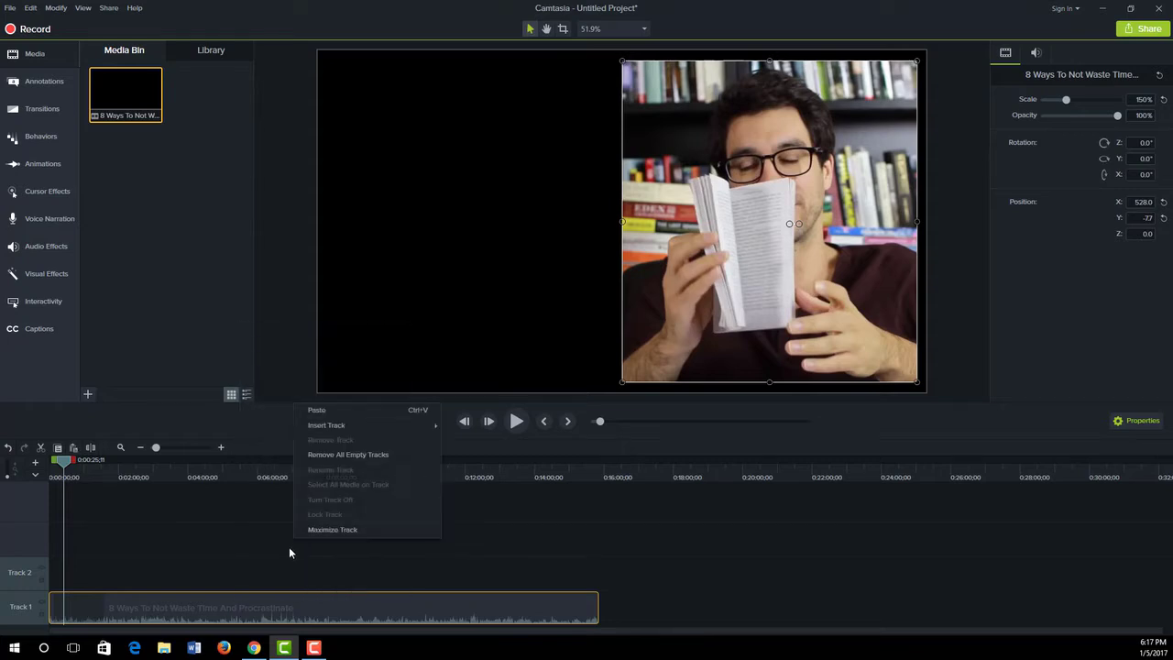
{"action": "left_click", "coordinate": [326, 411]}
Place the duplicate on Track 2 with a later start, and move the Track 1 video to the canvas's left half
{"action": "left_click_drag", "start_coordinate": [333, 549], "coordinate": [160, 581]}
{"action": "left_click_drag", "start_coordinate": [707, 235], "coordinate": [402, 234]}
{"action": "mouse_move", "coordinate": [151, 562]}
{"action": "left_mouse_down"}
{"action": "mouse_move", "coordinate": [93, 567]}
{"action": "mouse_move", "coordinate": [137, 570]}
{"action": "left_mouse_up"}
{"action": "left_click_drag", "start_coordinate": [62, 463], "coordinate": [223, 477]}
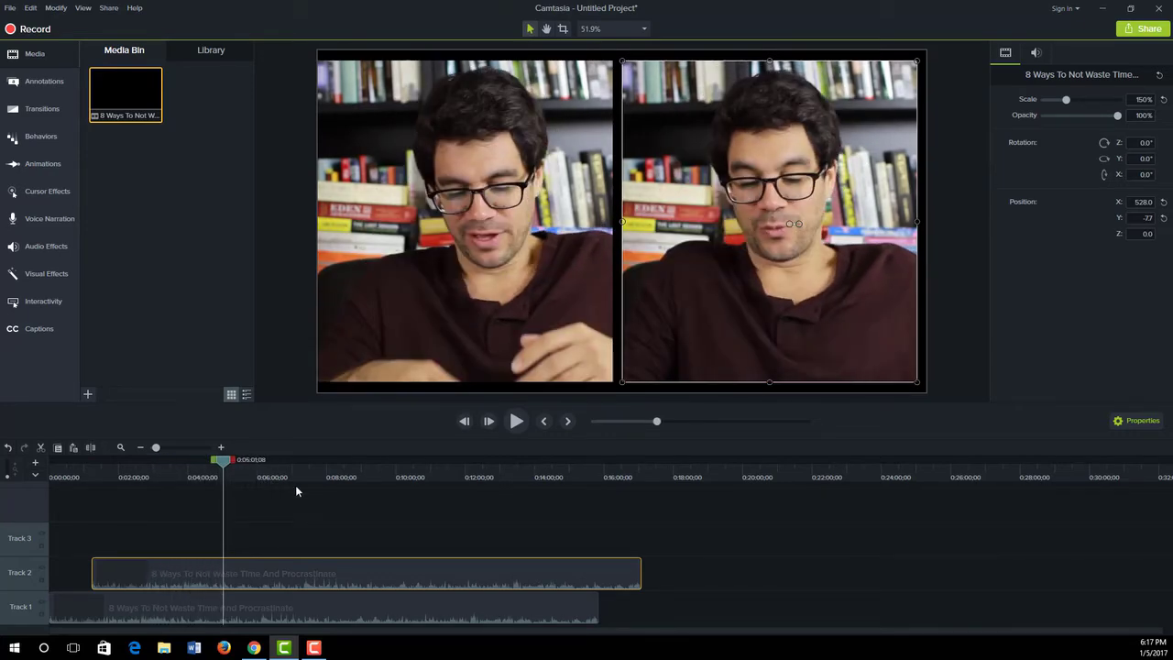
{"action": "left_click", "coordinate": [272, 474]}
{"action": "left_click_drag", "start_coordinate": [292, 473], "coordinate": [170, 480]}
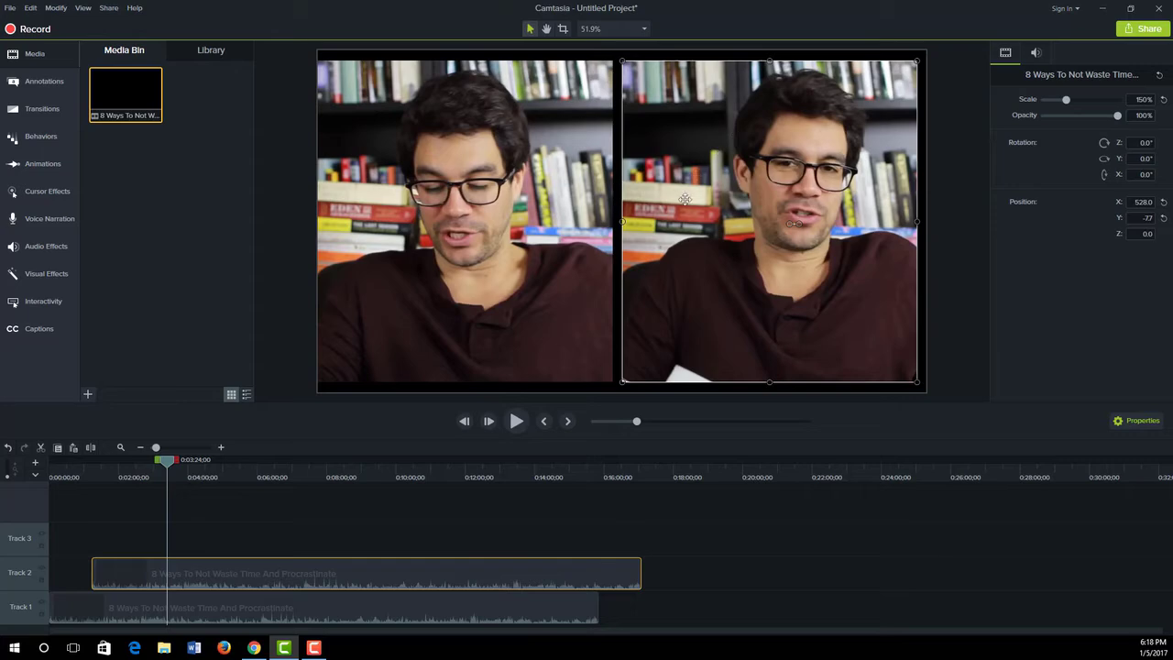
{"action": "left_click_drag", "start_coordinate": [168, 465], "coordinate": [244, 462]}
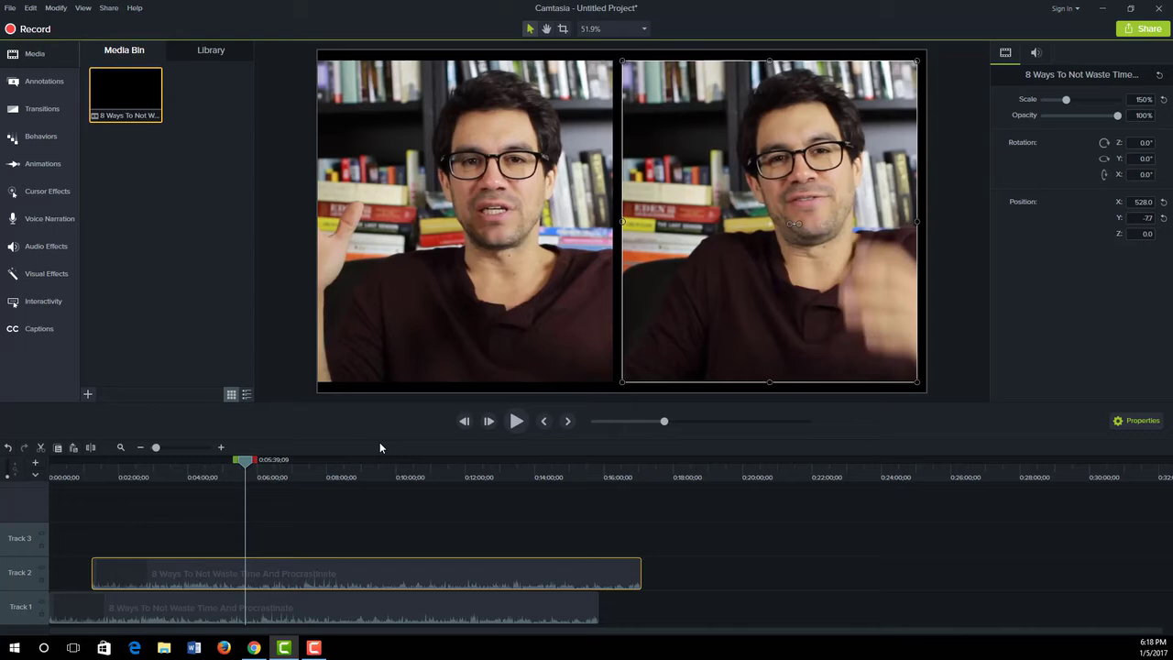
Replace both timeline clips with the uncropped Media Bin video at the start of Track 1, scaled to 150% to fill the canvas
{"action": "left_click", "coordinate": [301, 597], "text": "ctrl"}
{"action": "key", "text": "Delete"}
{"action": "left_click_drag", "start_coordinate": [129, 96], "coordinate": [95, 555]}
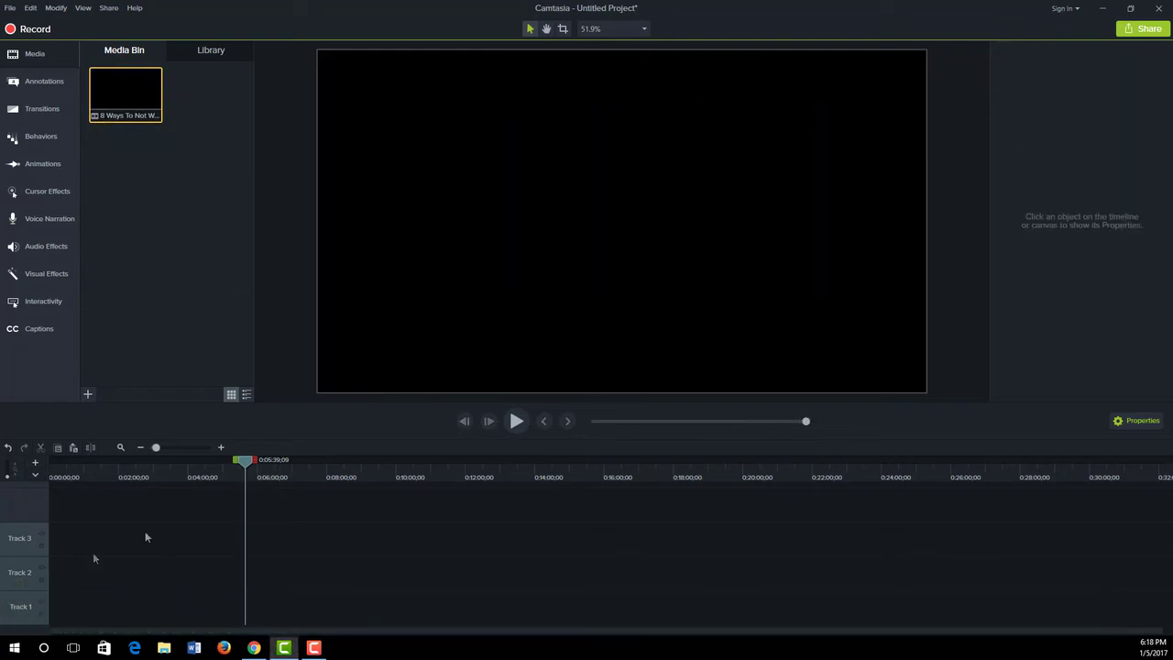
{"action": "left_click_drag", "start_coordinate": [126, 102], "coordinate": [47, 607]}
{"action": "left_click_drag", "start_coordinate": [418, 335], "coordinate": [319, 392]}
{"action": "left_click_drag", "start_coordinate": [824, 107], "coordinate": [926, 51]}
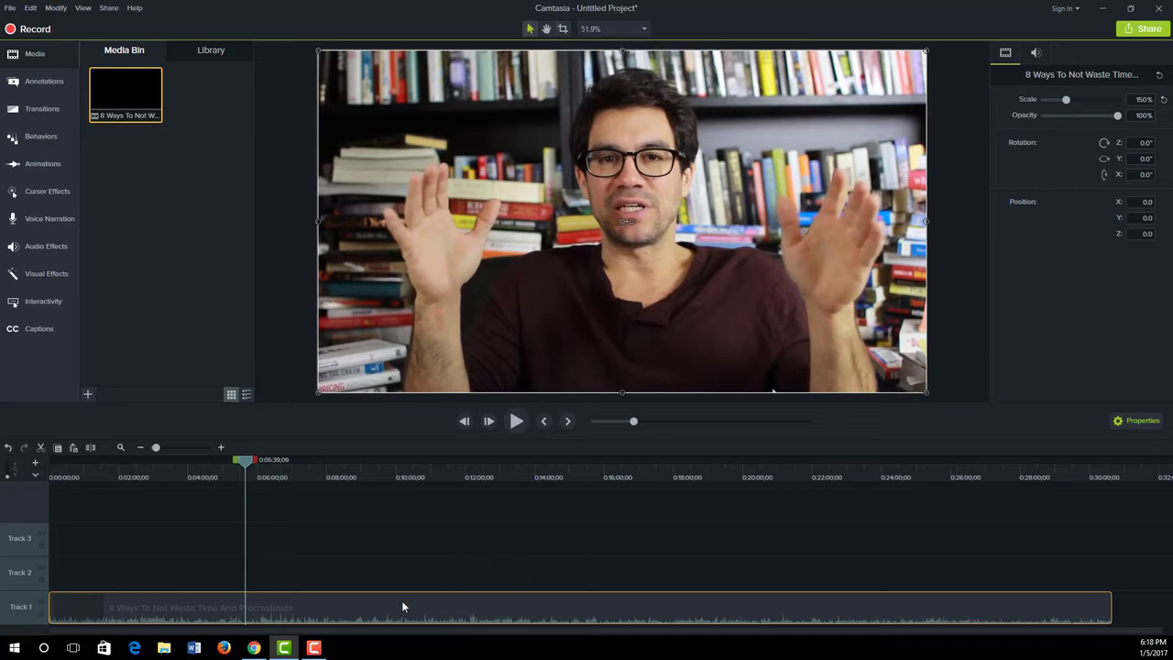
Crop the bottom edge of the video so a black strip is left along the canvas's lower edge
{"action": "left_click", "coordinate": [563, 29]}
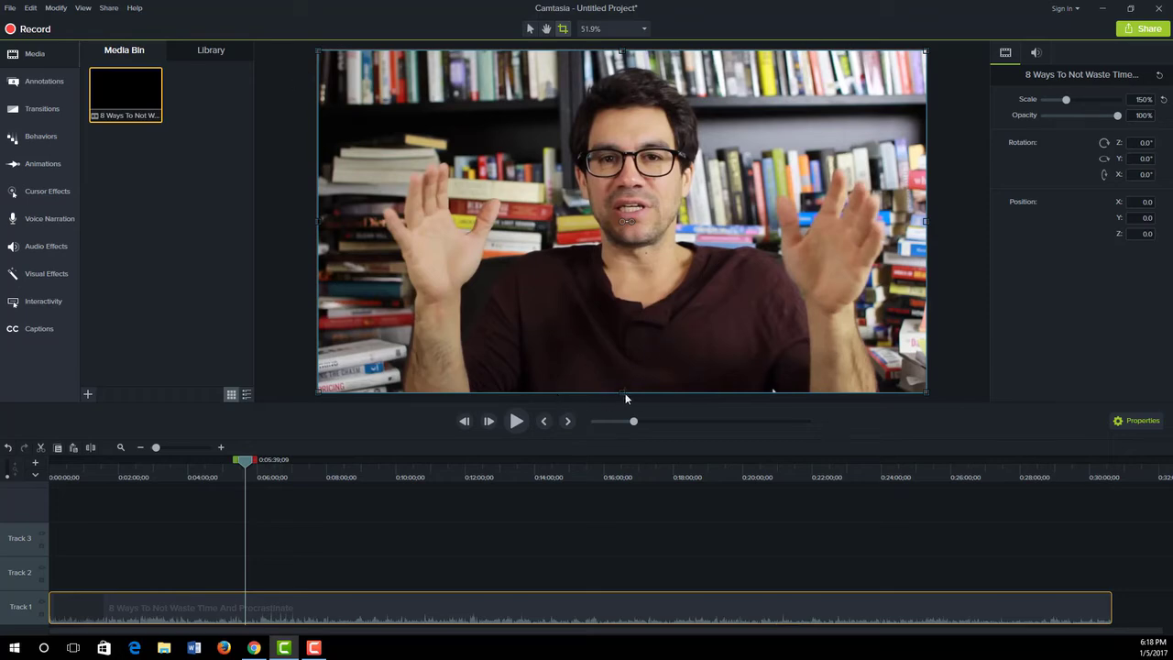
{"action": "left_click_drag", "start_coordinate": [622, 392], "coordinate": [623, 345]}
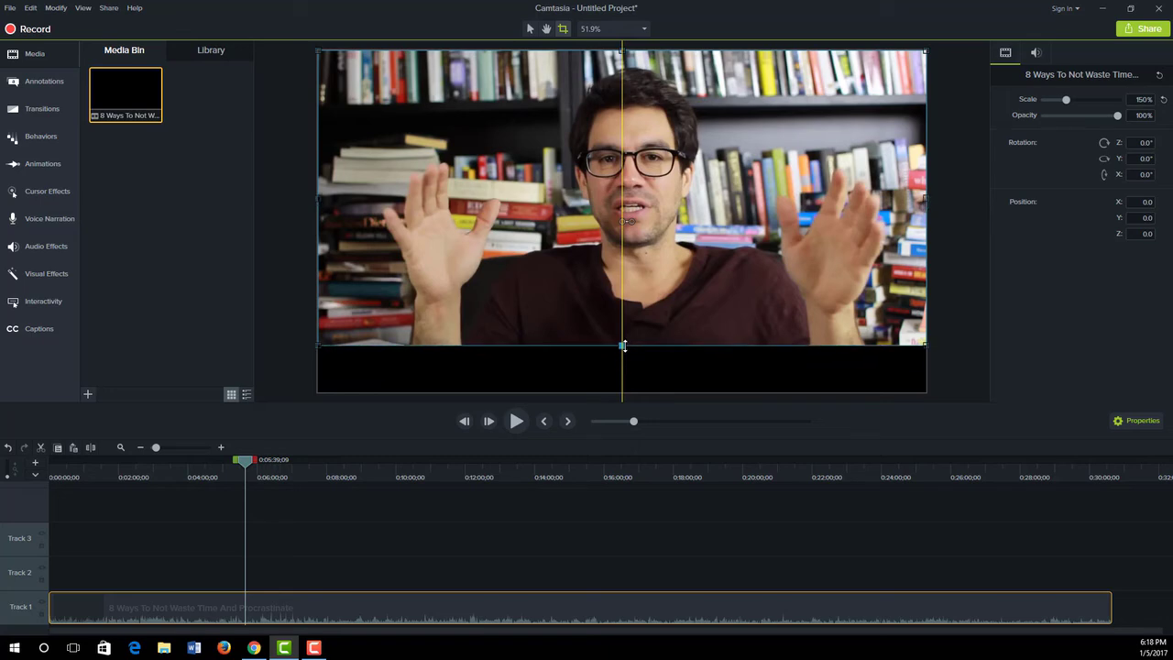
{"action": "left_click_drag", "start_coordinate": [622, 345], "coordinate": [623, 345]}
Add a wide plain text callout over the black strip, reading "Knowledge Is Power"
{"action": "left_click", "coordinate": [35, 92]}
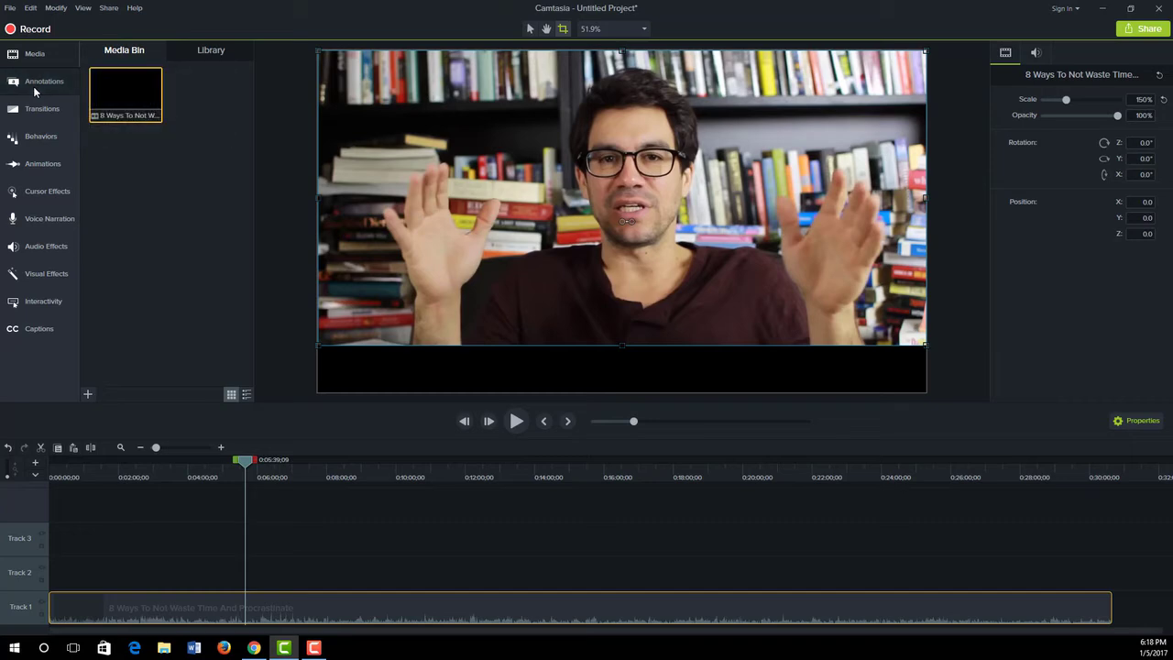
{"action": "left_click_drag", "start_coordinate": [145, 238], "coordinate": [559, 376]}
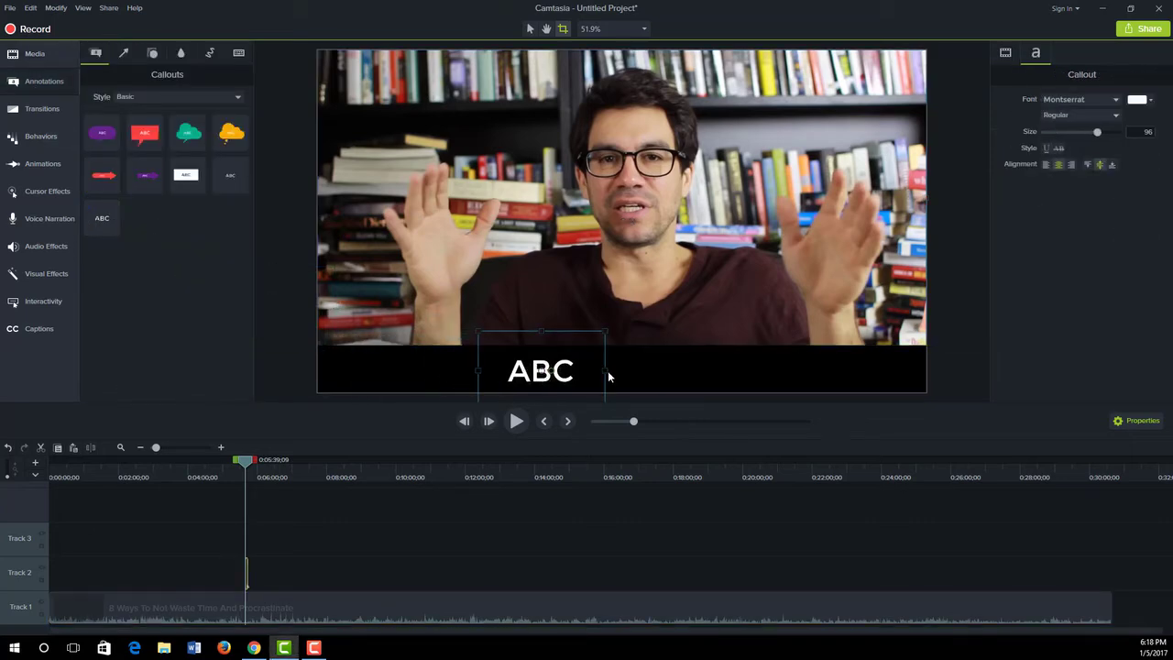
{"action": "left_click", "coordinate": [529, 28]}
{"action": "left_click_drag", "start_coordinate": [604, 370], "coordinate": [813, 370]}
{"action": "double_click", "coordinate": [675, 368]}
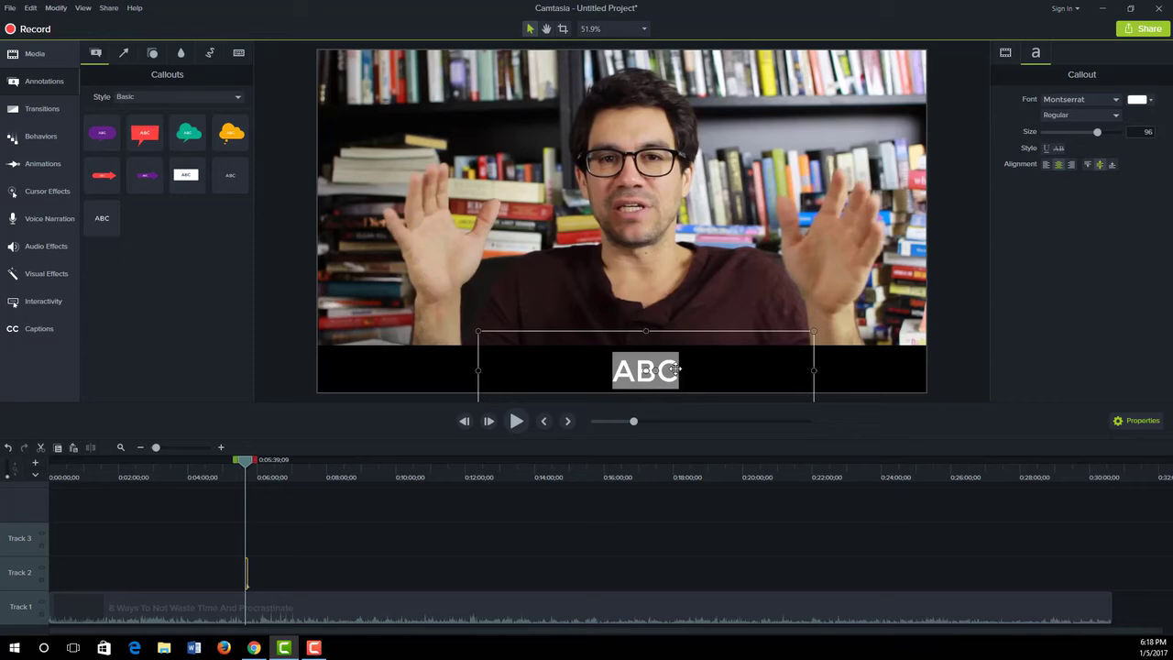
{"action": "type", "text": "Knowledge"}
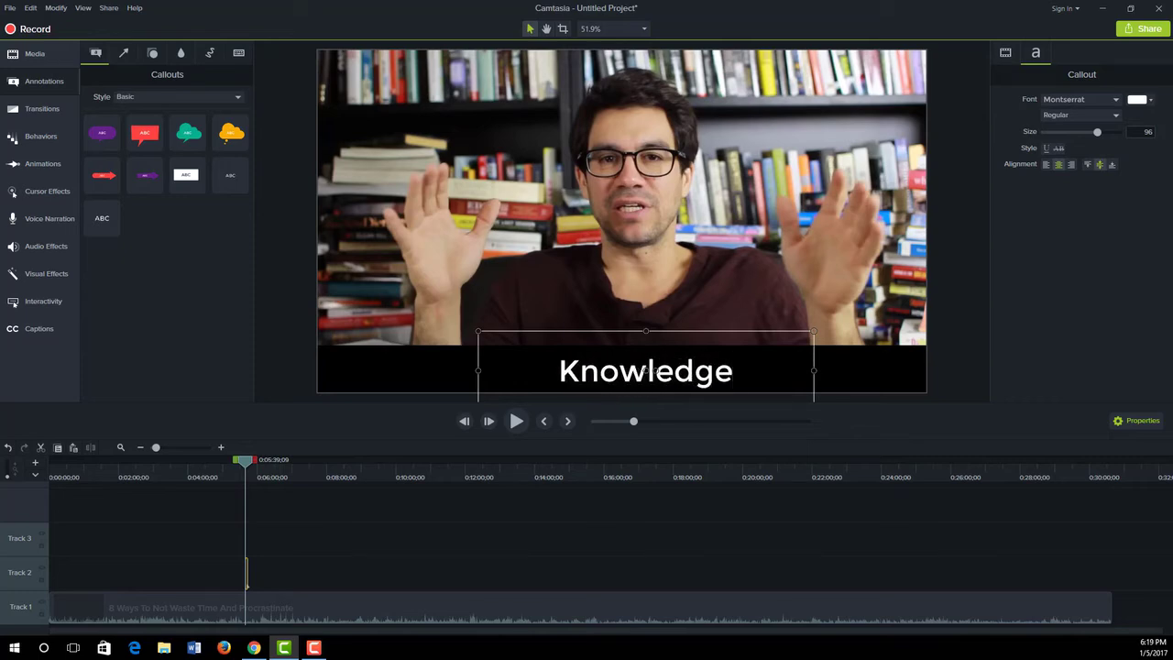
{"action": "type", "text": " Is Power"}
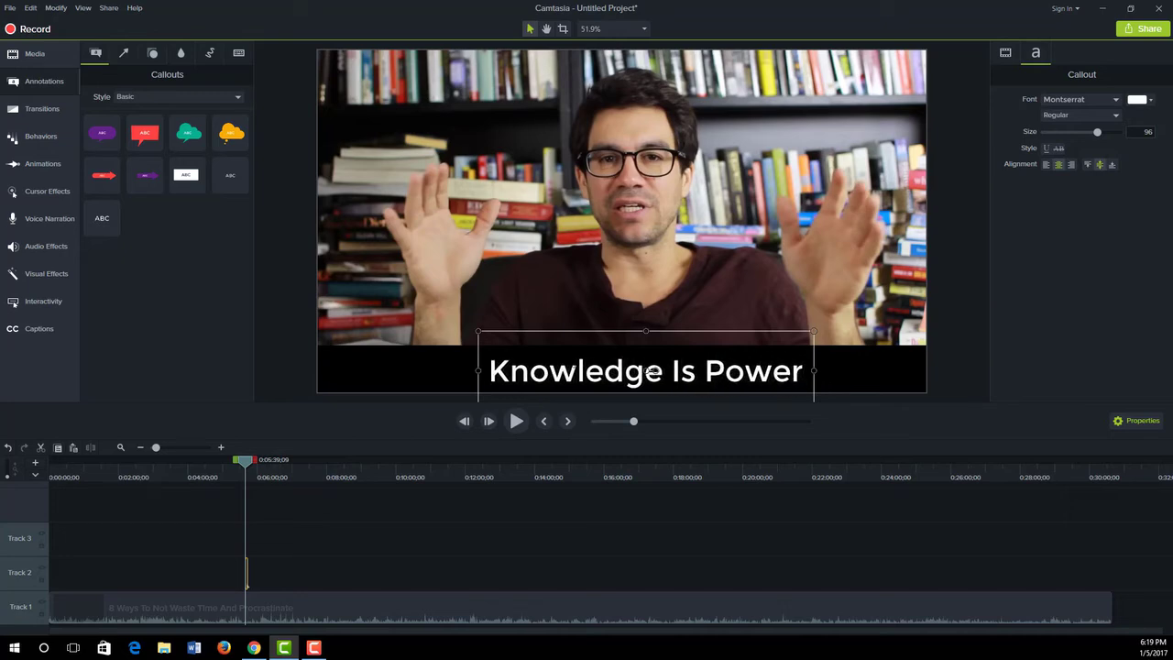
Widen the "Knowledge Is Power" text box further and centre it horizontally within the black strip
{"action": "left_click_drag", "start_coordinate": [576, 367], "coordinate": [555, 362]}
{"action": "left_click_drag", "start_coordinate": [478, 370], "coordinate": [402, 371]}
{"action": "mouse_move", "coordinate": [563, 358]}
{"action": "left_mouse_down"}
{"action": "mouse_move", "coordinate": [578, 361]}
{"action": "mouse_move", "coordinate": [574, 349]}
{"action": "left_mouse_up"}
{"action": "left_click", "coordinate": [528, 271]}
Extend the text callout on Track 2 in both directions to span the full length of the video clip
{"action": "scroll", "coordinate": [198, 553], "scroll_direction": "up", "scroll_amount": 1}
{"action": "left_click_drag", "start_coordinate": [245, 567], "coordinate": [1131, 571]}
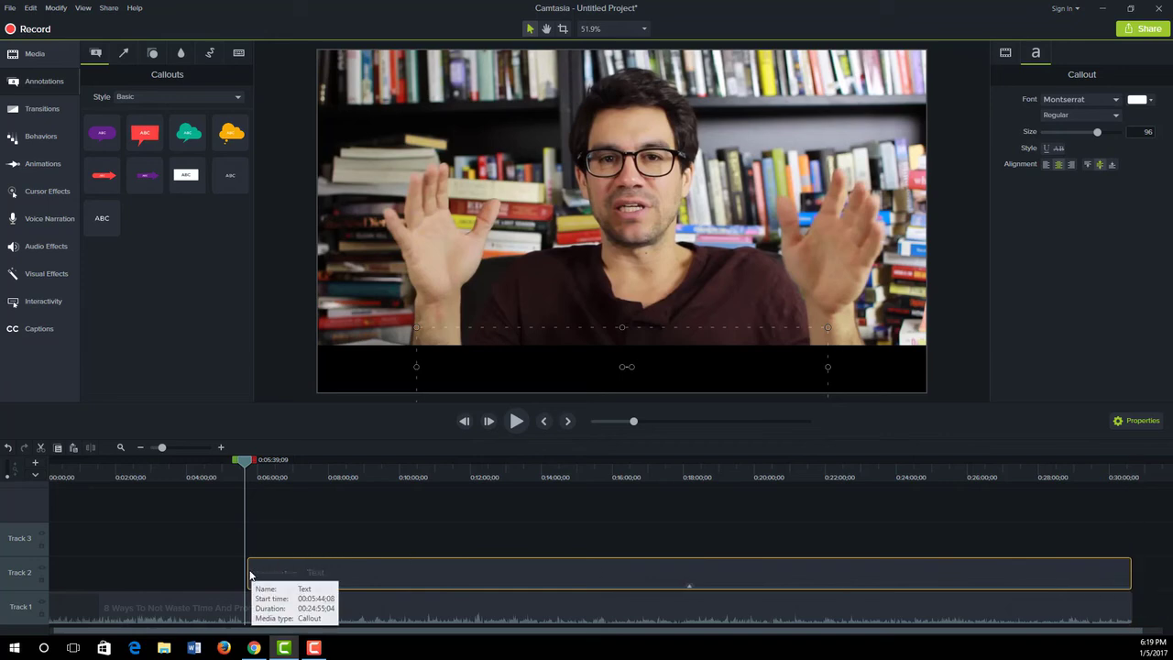
{"action": "left_click_drag", "start_coordinate": [248, 572], "coordinate": [2, 545]}
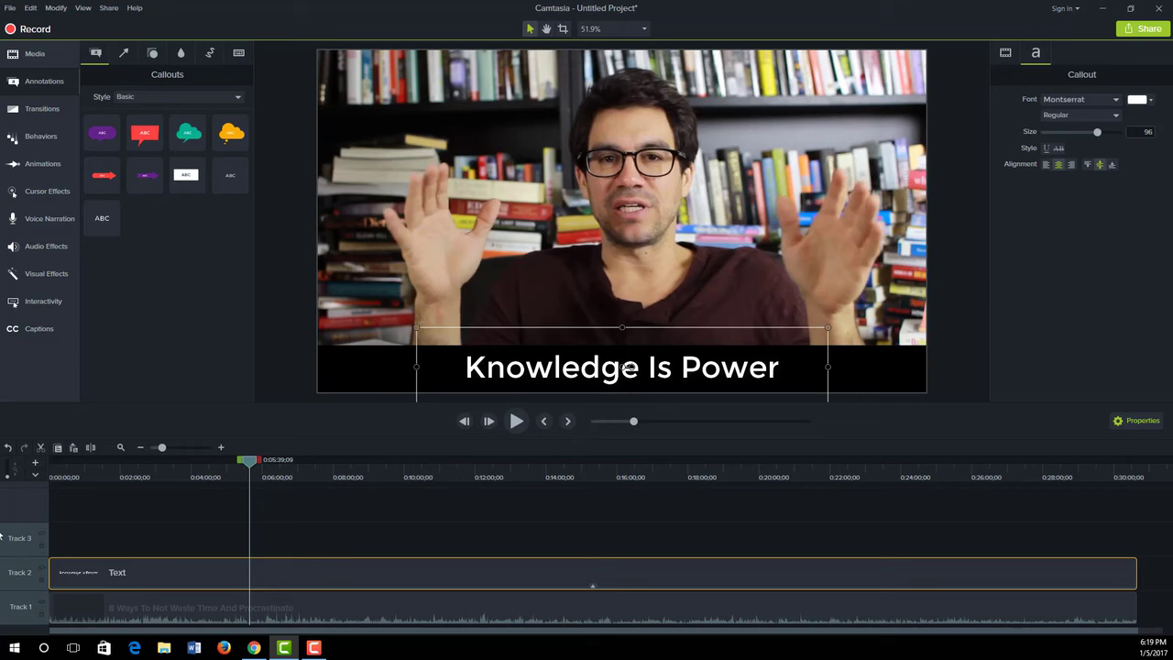
Preview the captioned video at several points in its first few minutes to check the title strip
{"action": "left_click", "coordinate": [167, 466]}
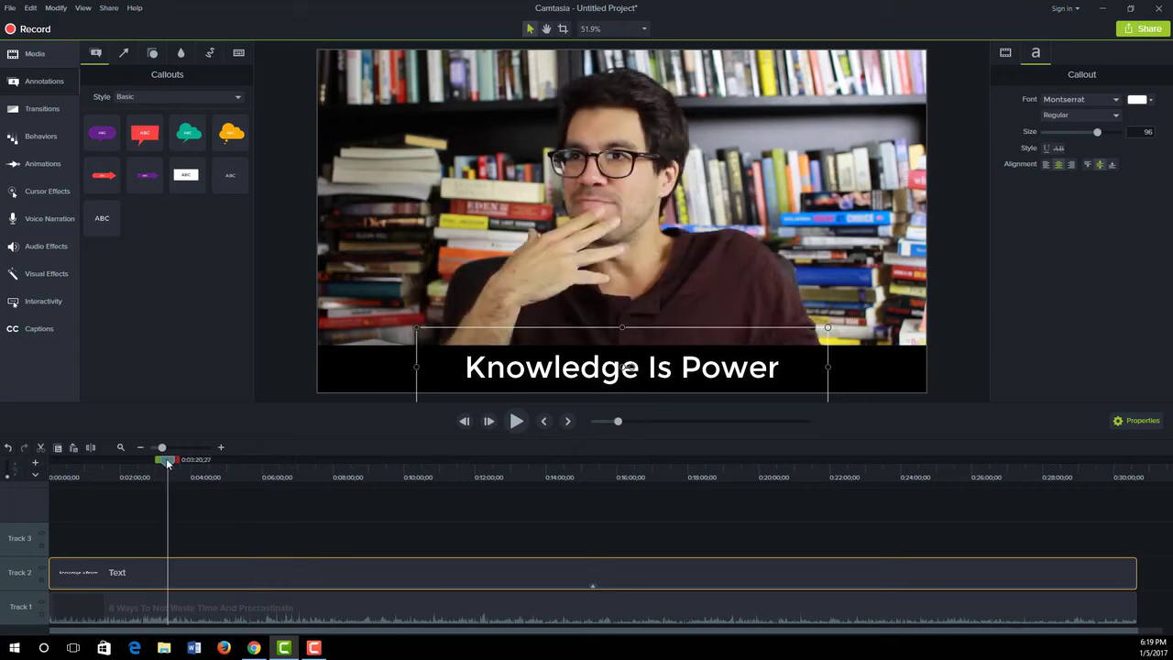
{"action": "left_click", "coordinate": [351, 321]}
{"action": "left_click", "coordinate": [290, 372]}
{"action": "left_click_drag", "start_coordinate": [168, 459], "coordinate": [87, 468]}
{"action": "key", "text": "space"}
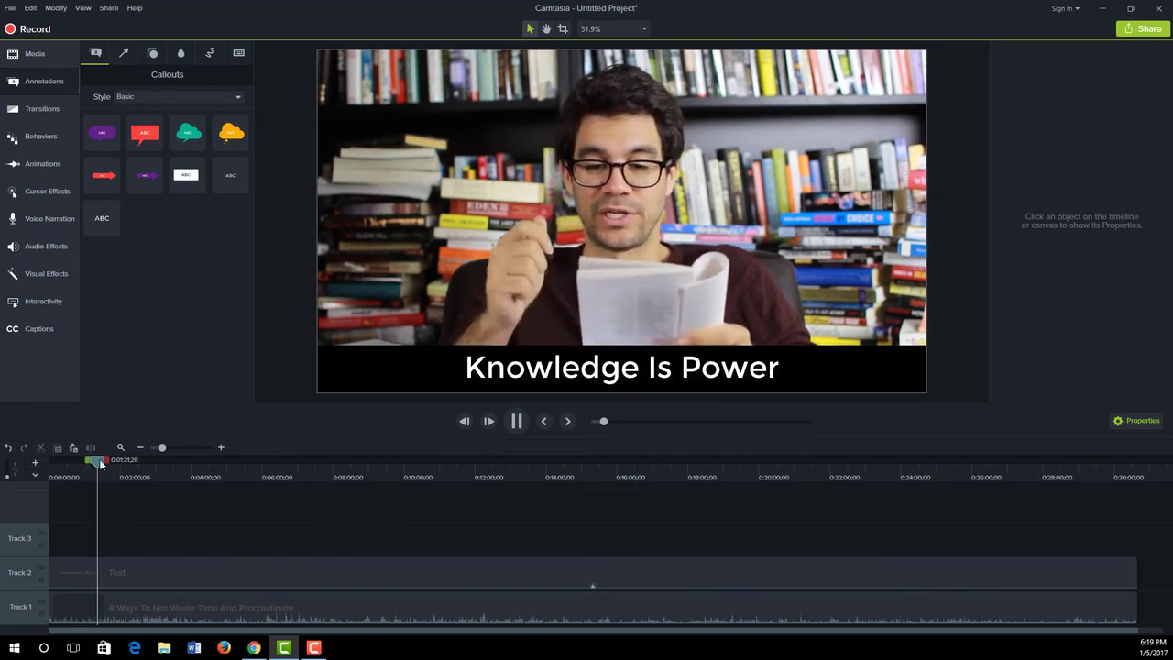
{"action": "left_click", "coordinate": [109, 464]}
{"action": "left_click", "coordinate": [135, 461]}
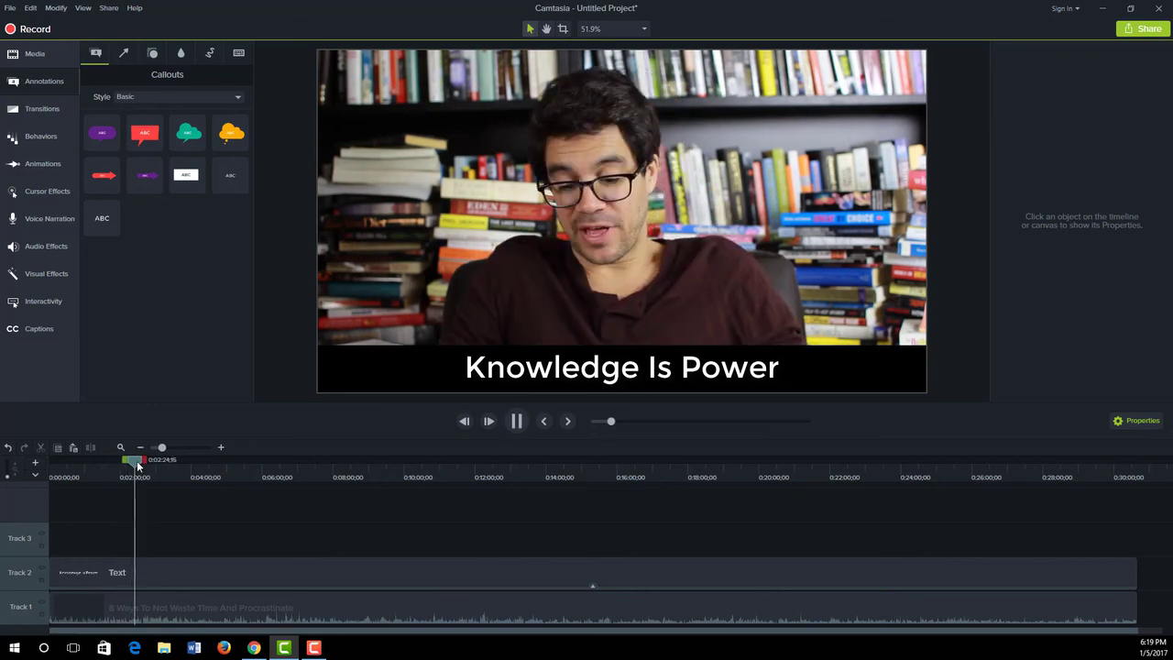